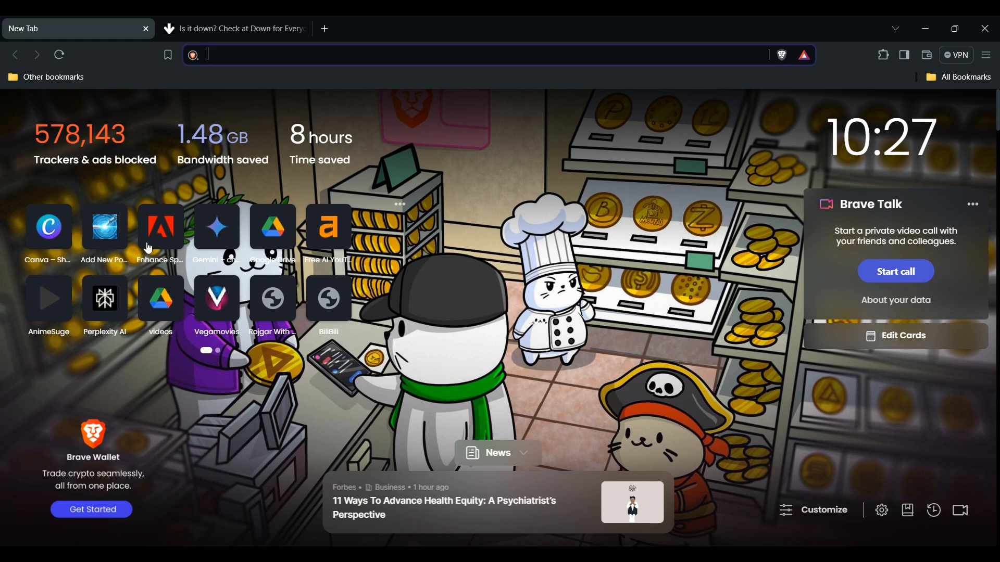
Launch the Vegamovies shortcut, stop it loading, and reload the new tab page
{"action": "left_click", "coordinate": [226, 313]}
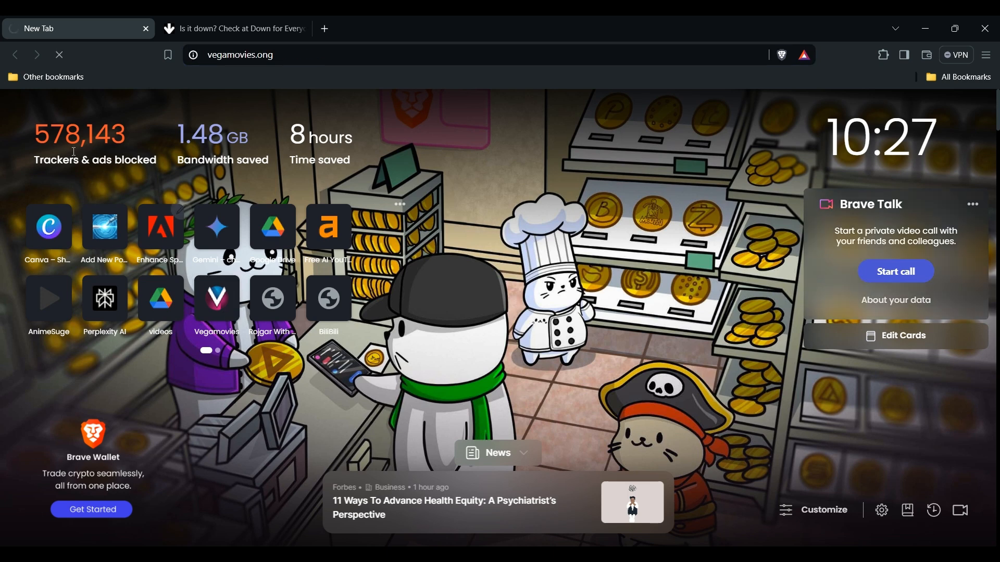
{"action": "left_click", "coordinate": [62, 54]}
{"action": "left_click", "coordinate": [60, 55]}
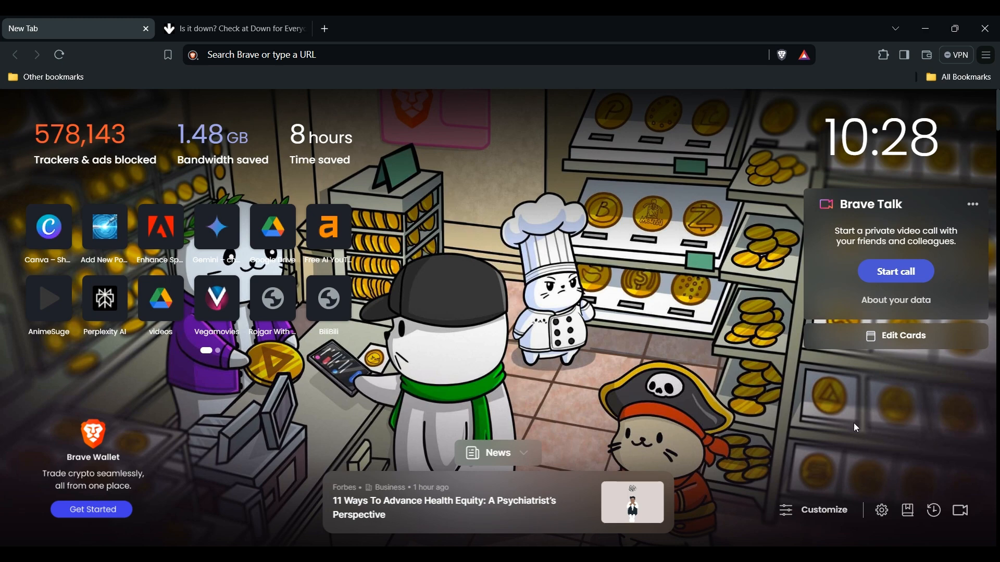
Go to brave://settings and the Privacy and security section
{"action": "key", "text": "Return"}
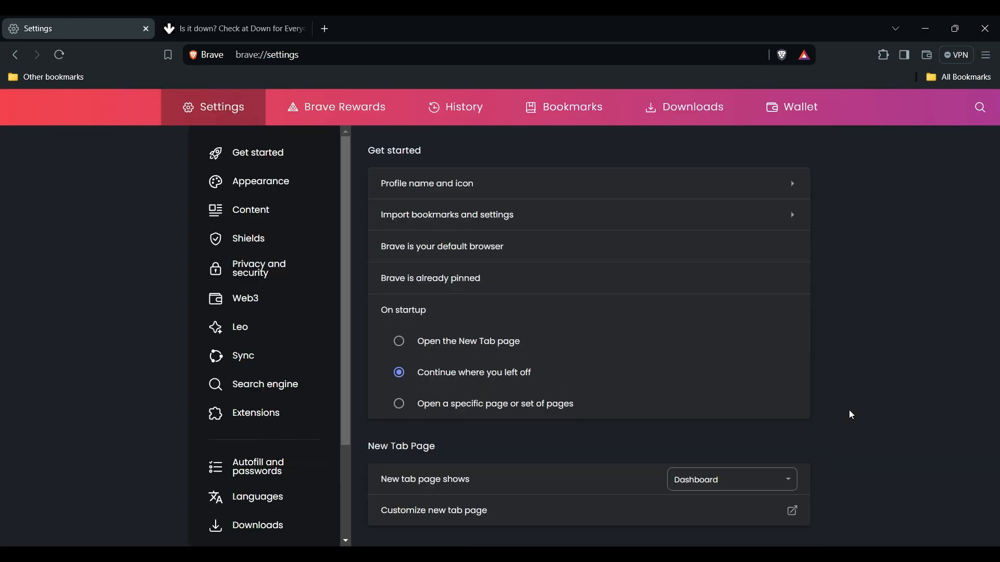
{"action": "left_click", "coordinate": [273, 274]}
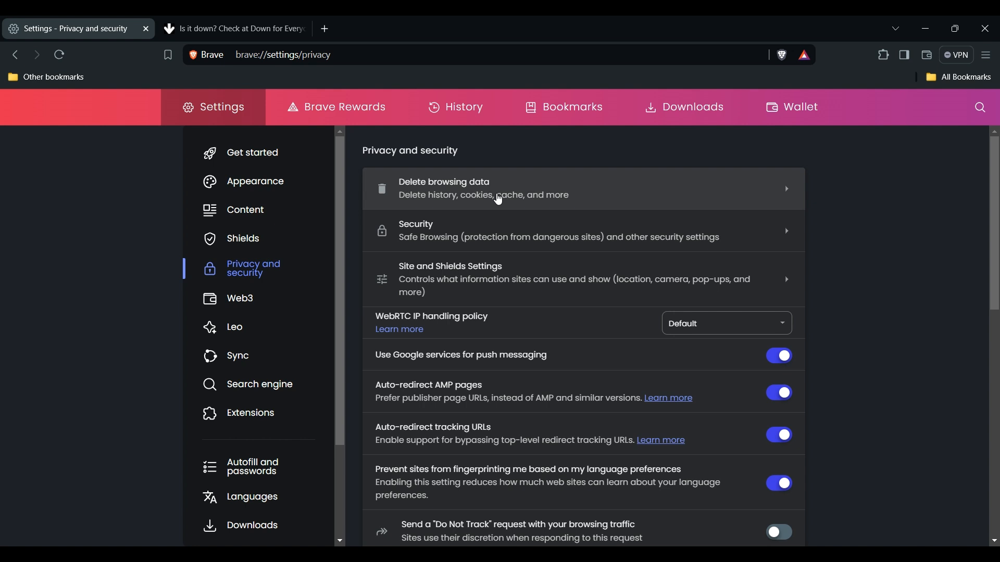
Delete browsing data for the last 7 days with Cookies and other site data unchecked
{"action": "left_click", "coordinate": [500, 200]}
{"action": "left_click", "coordinate": [455, 238]}
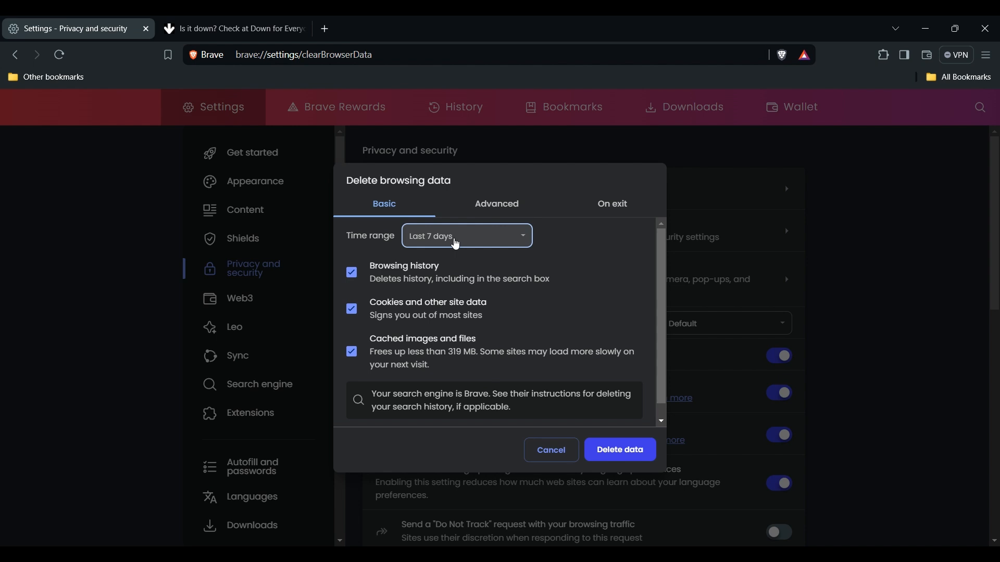
{"action": "left_click", "coordinate": [623, 321]}
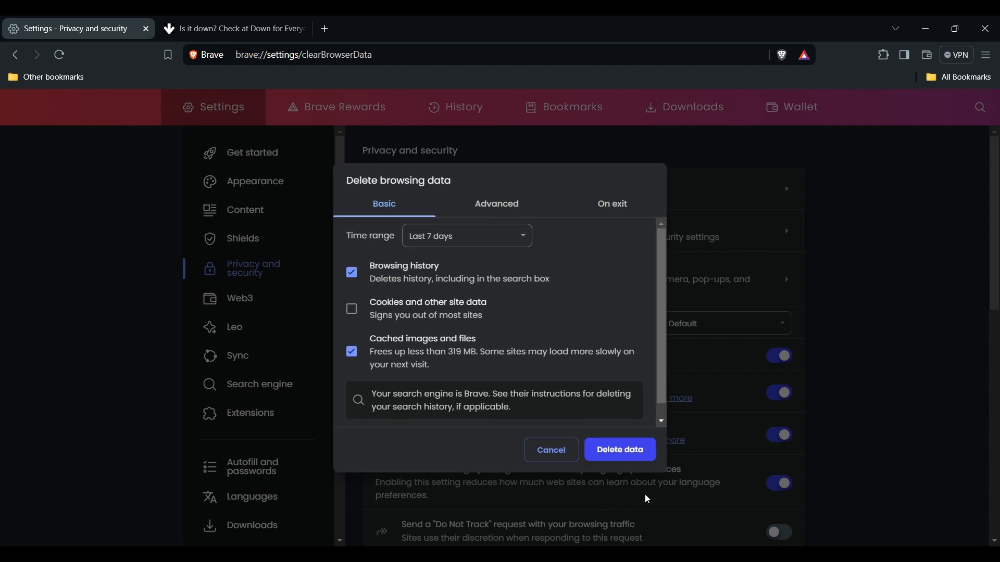
{"action": "left_click", "coordinate": [547, 451]}
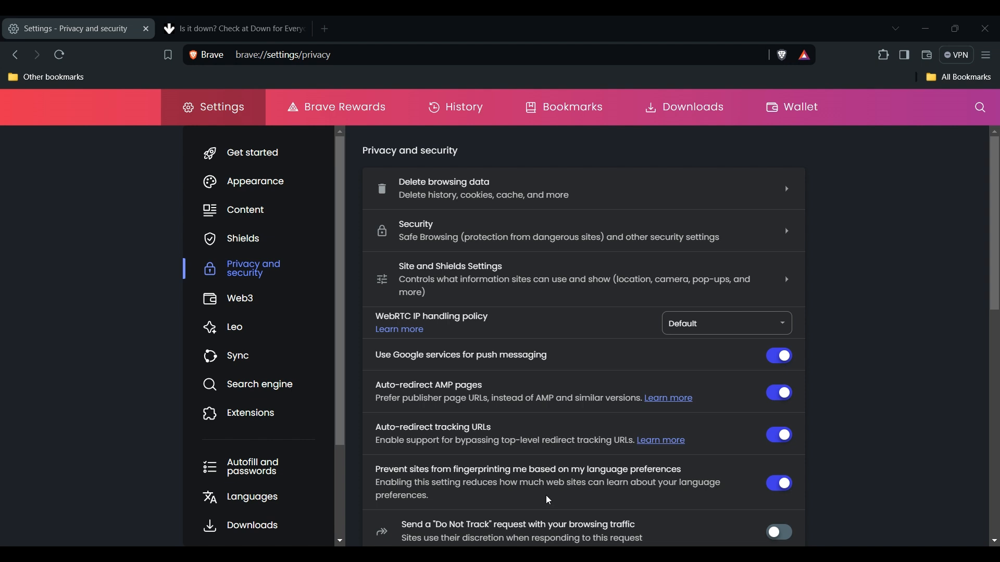
Switch to the Down for Everyone or Just Me tab to view outage reports
{"action": "left_click", "coordinate": [239, 23]}
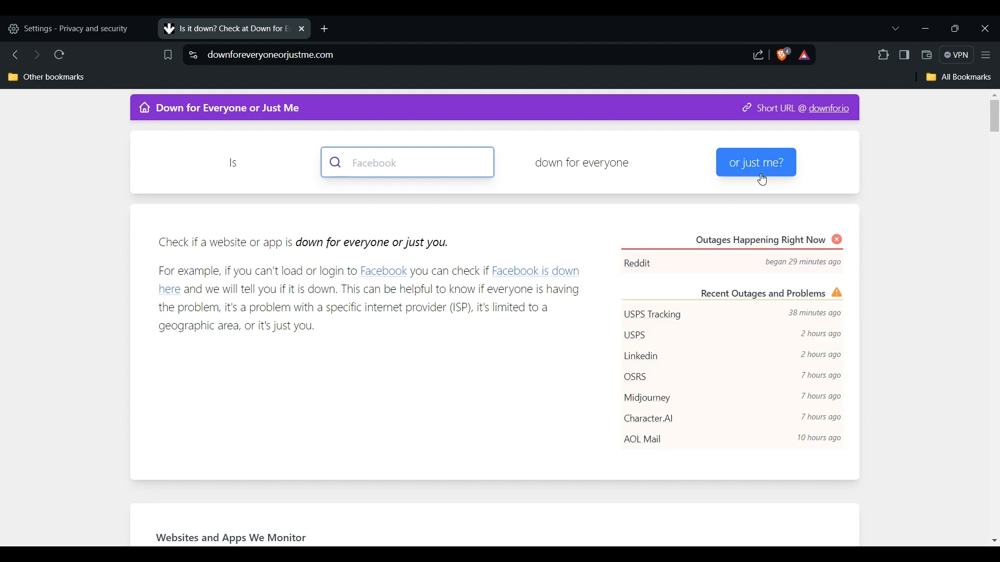
{"action": "scroll", "coordinate": [617, 397], "scroll_direction": "down", "scroll_amount": 3}
{"action": "scroll", "coordinate": [616, 397], "scroll_direction": "down", "scroll_amount": 2}
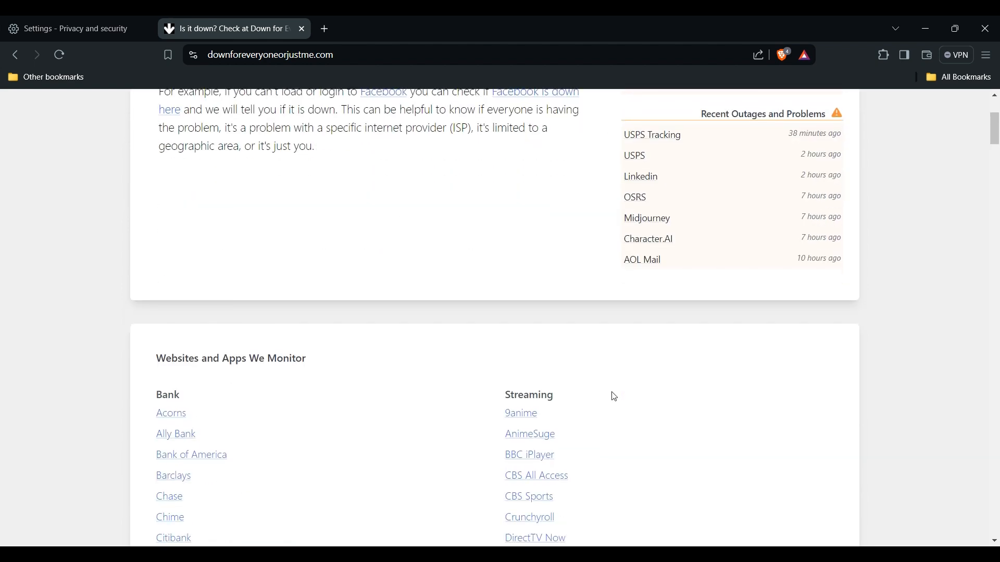
{"action": "scroll", "coordinate": [679, 235], "scroll_direction": "up", "scroll_amount": 2}
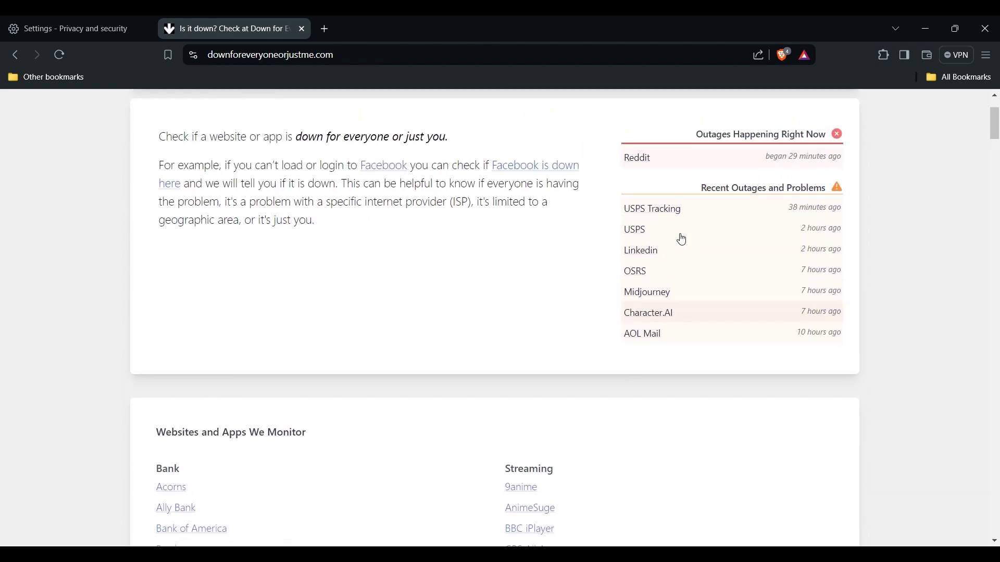